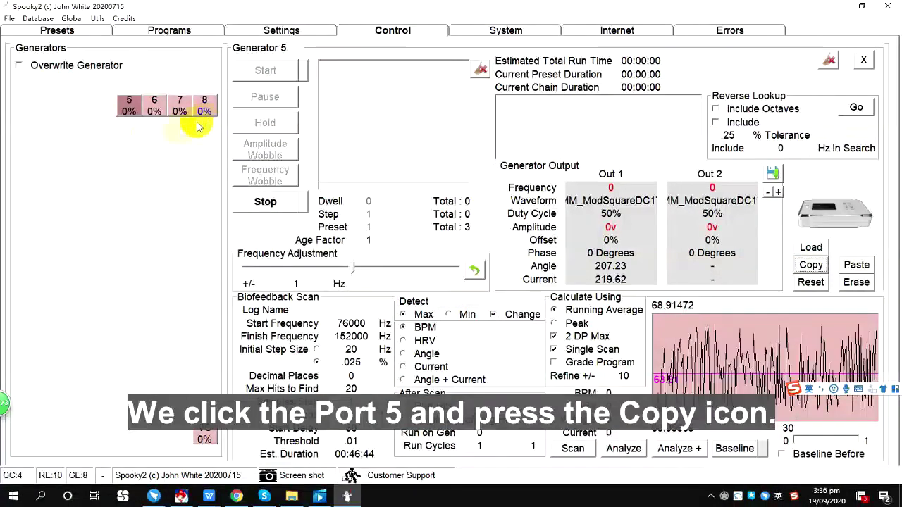
# - Copy generator 5's memory programs to a file named 'A GenX' in the Spooky2 Data folder
pyautogui.click(129, 109)
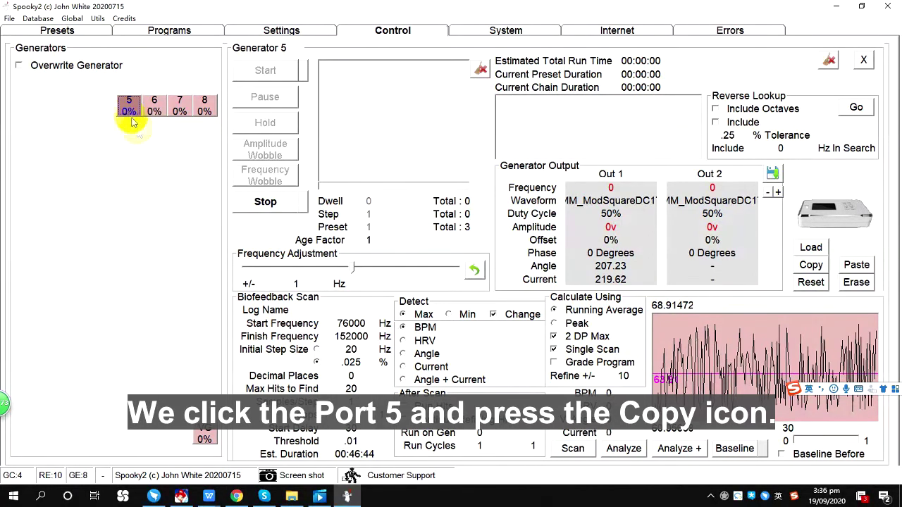
pyautogui.click(822, 270)
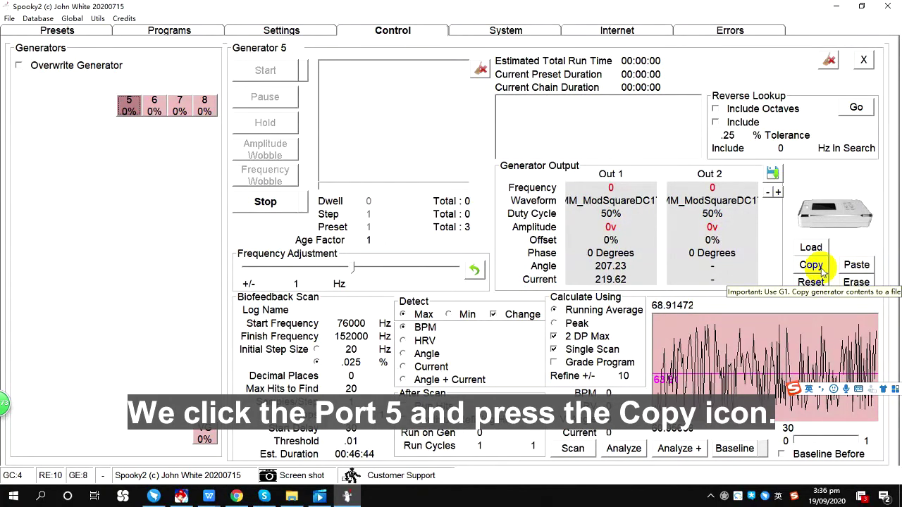
pyautogui.click(821, 270)
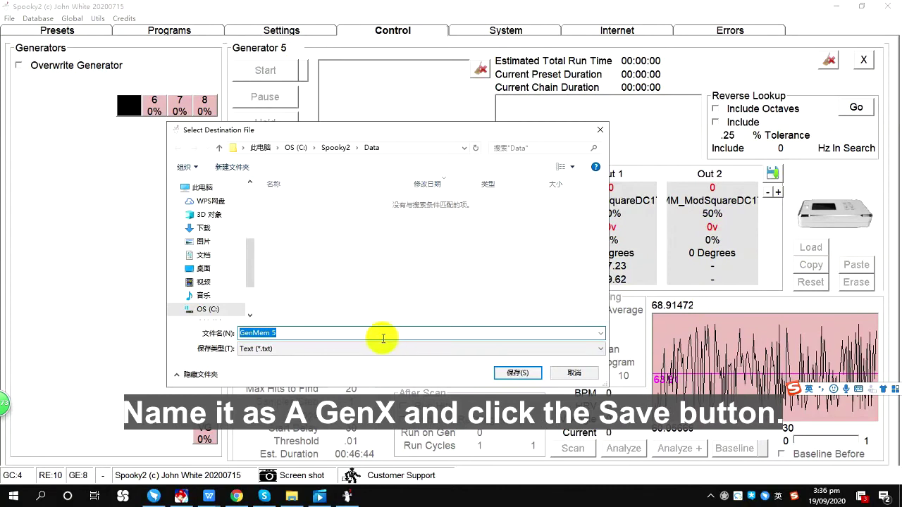
pyautogui.write('A')
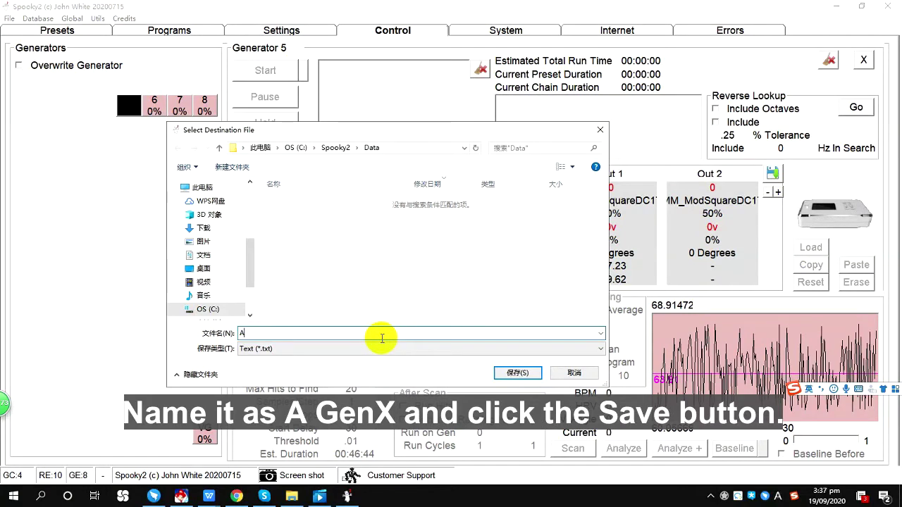
pyautogui.write(' Gen')
pyautogui.write('X')
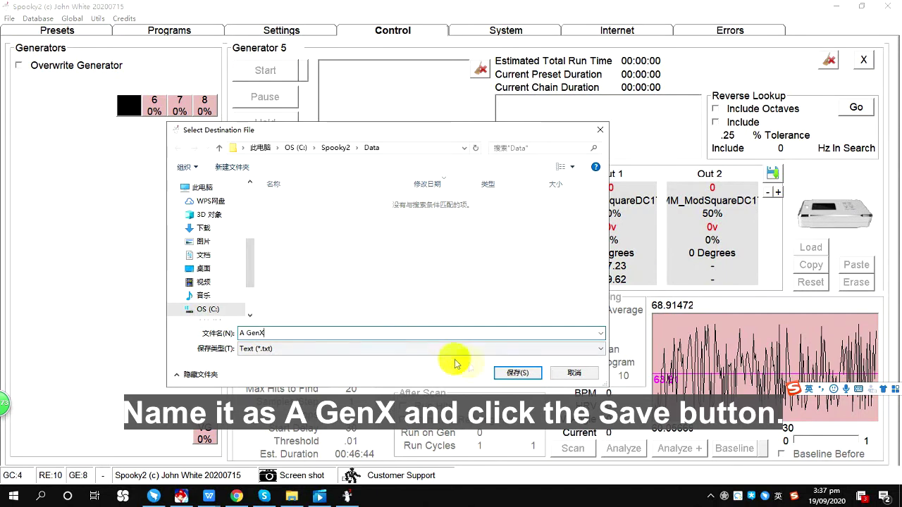
pyautogui.click(511, 373)
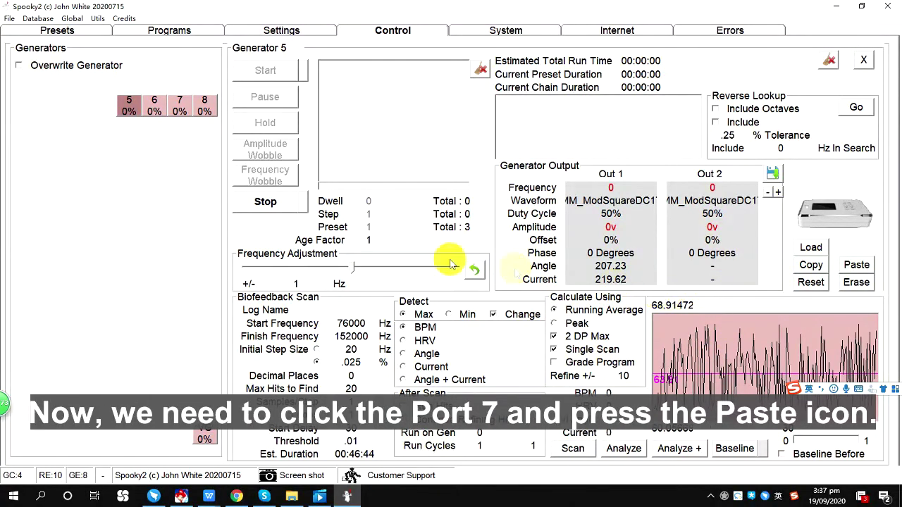
# - Paste the GenMem A GenX file's memory programs into generator 7
pyautogui.click(183, 105)
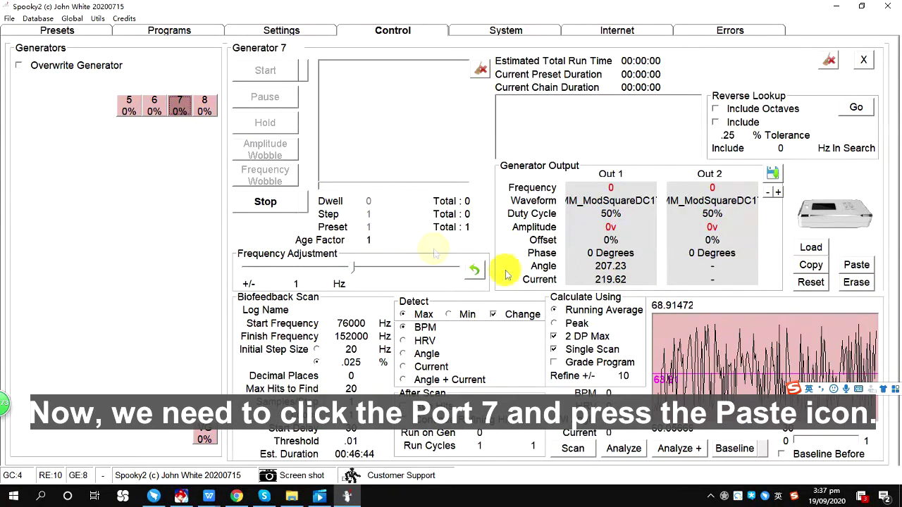
pyautogui.click(854, 266)
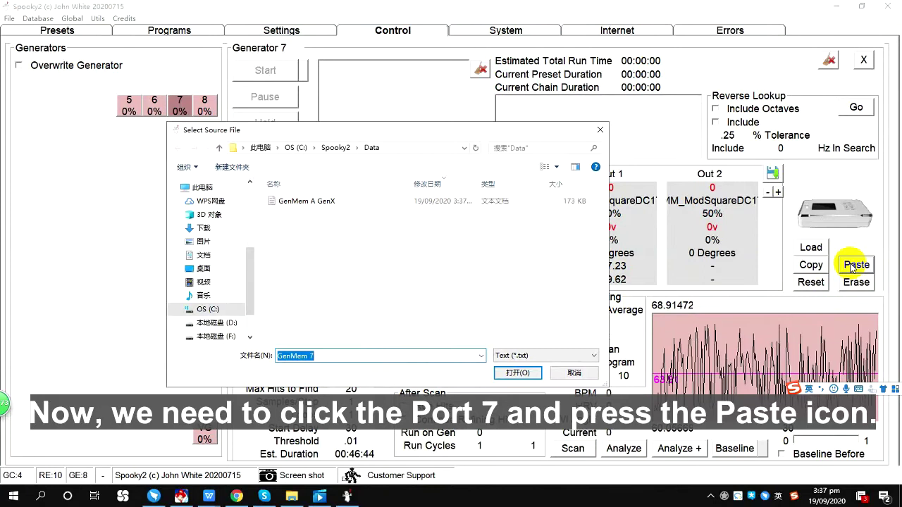
pyautogui.click(325, 203)
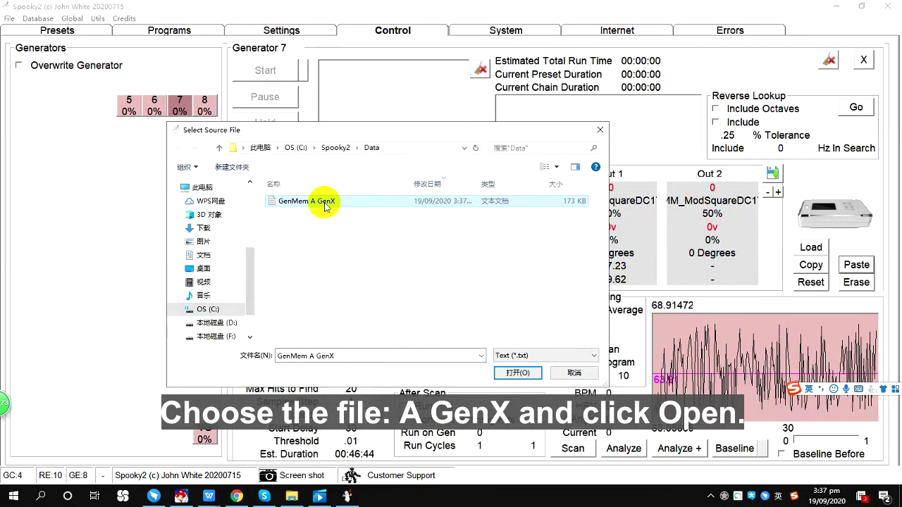
pyautogui.click(518, 374)
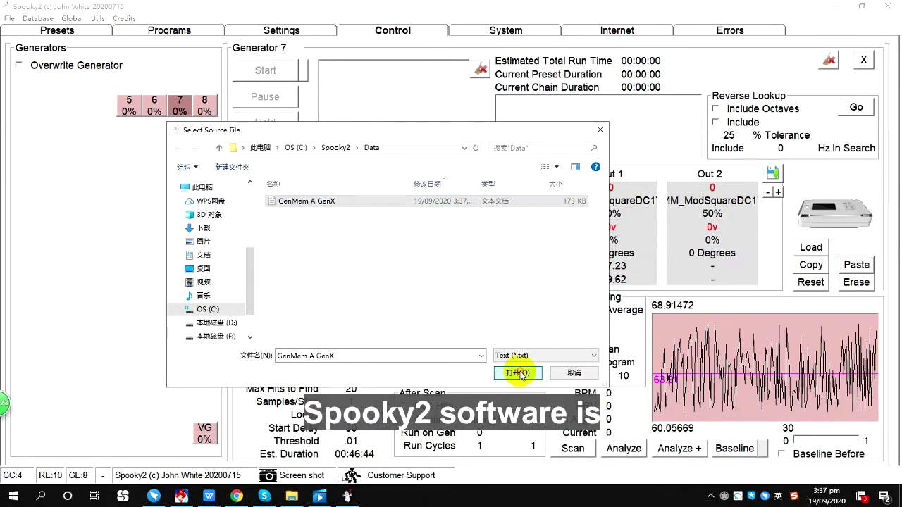